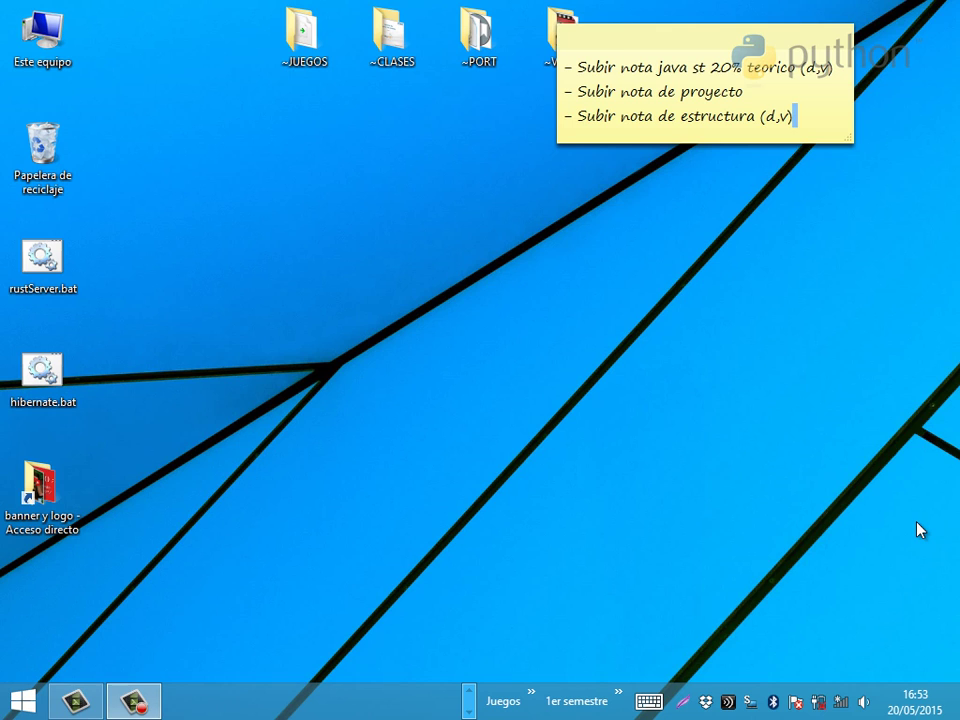
Open the Python27 folder on the local disk C: in File Explorer
double_click(38, 22)
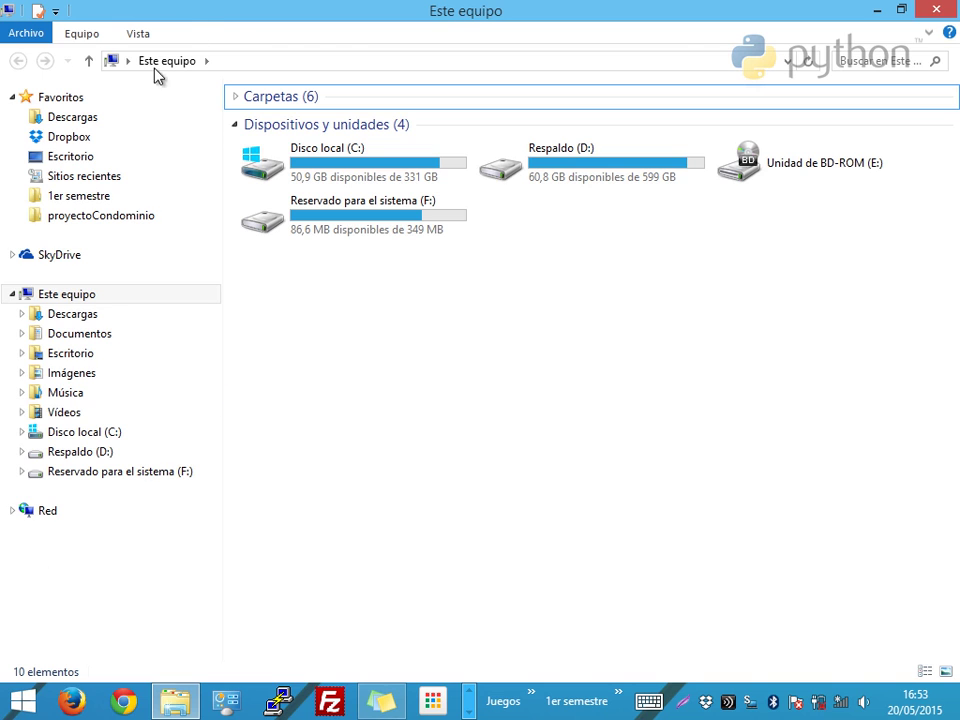
double_click(373, 182)
left_click(369, 298)
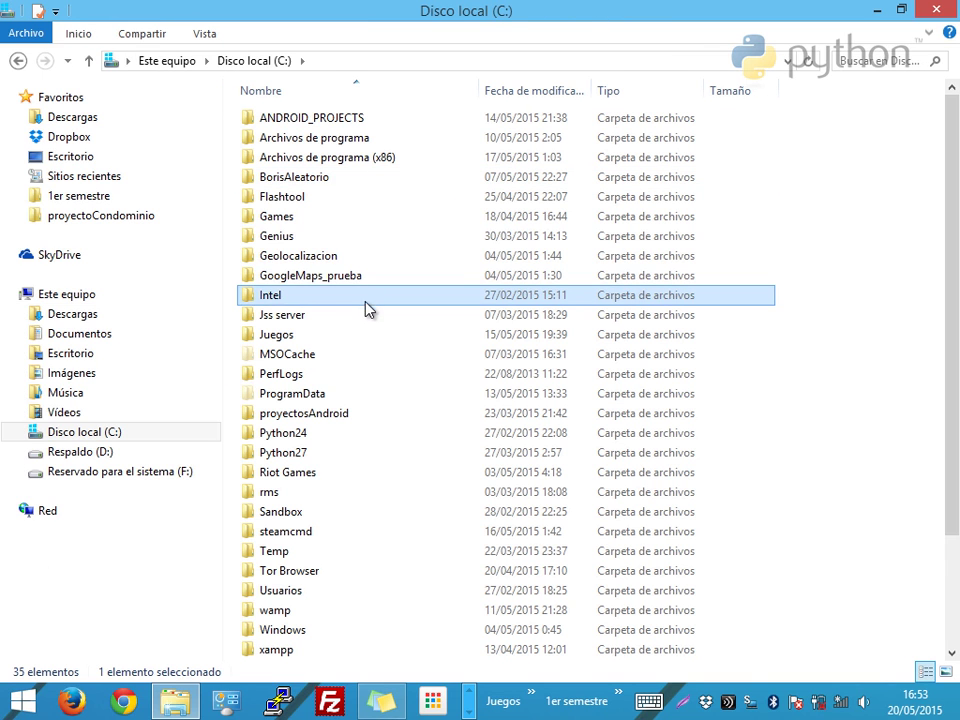
scroll(362, 380, "down", 1)
double_click(362, 398)
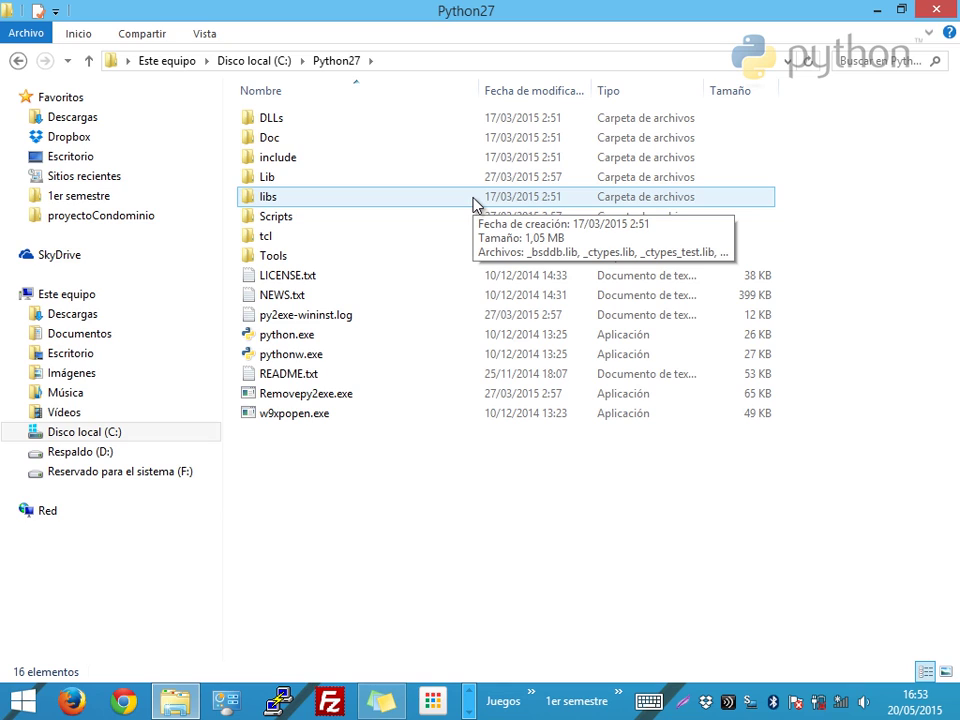
Copy the folder path C:\Python27 and minimize the File Explorer window
left_click(414, 60)
key("ctrl+c")
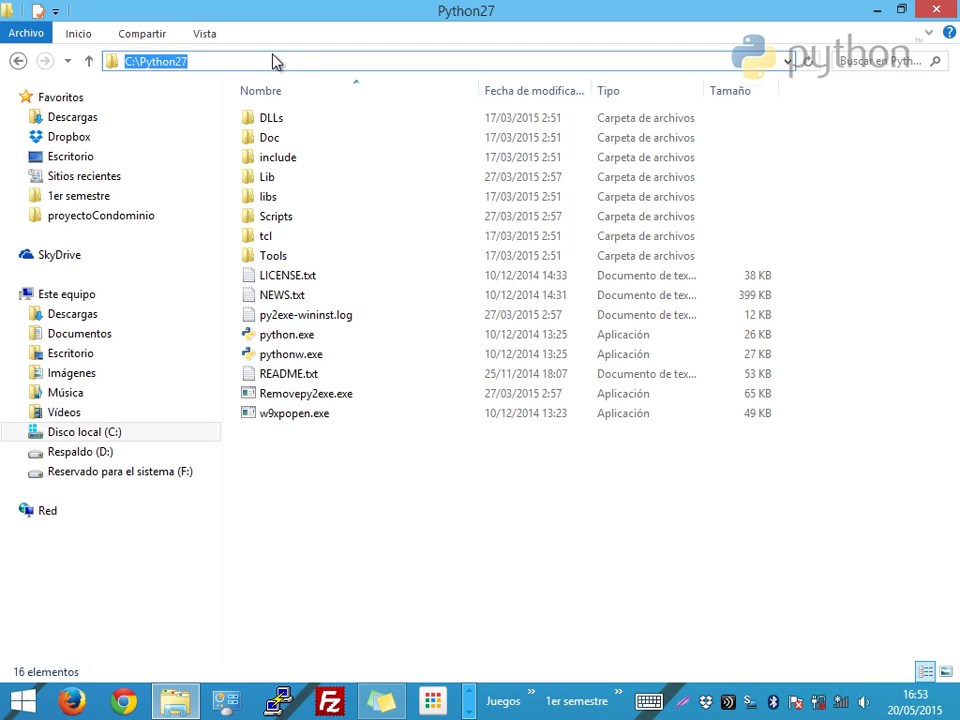
right_click(181, 66)
left_click(226, 122)
right_click(160, 55)
left_click(223, 122)
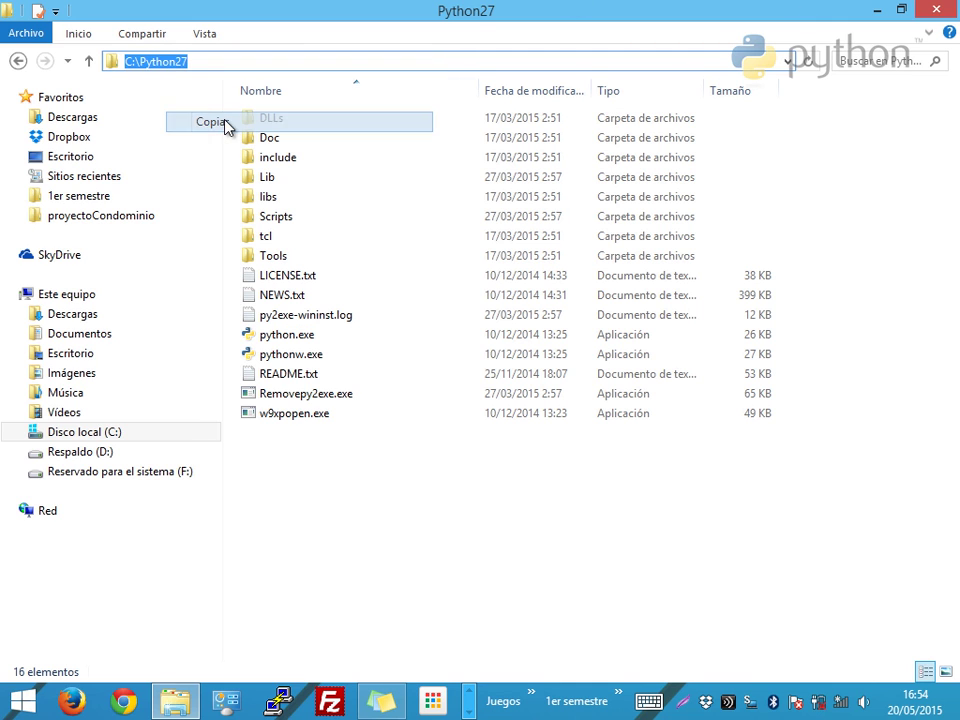
left_click(880, 9)
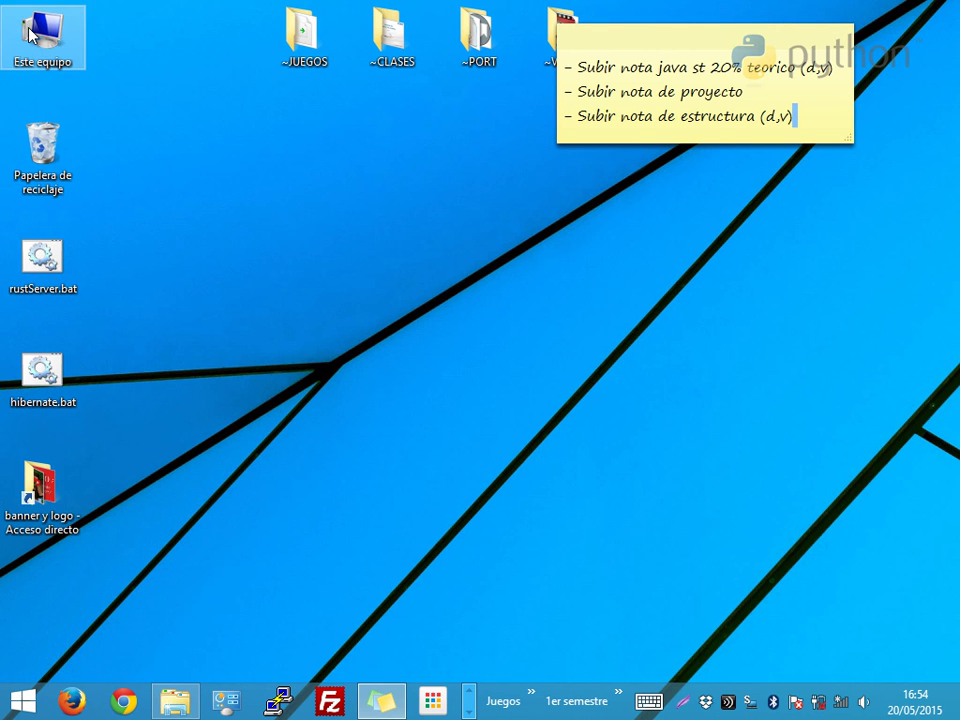
Open the environment variables from this computer's advanced system settings
right_click(34, 32)
left_click(135, 226)
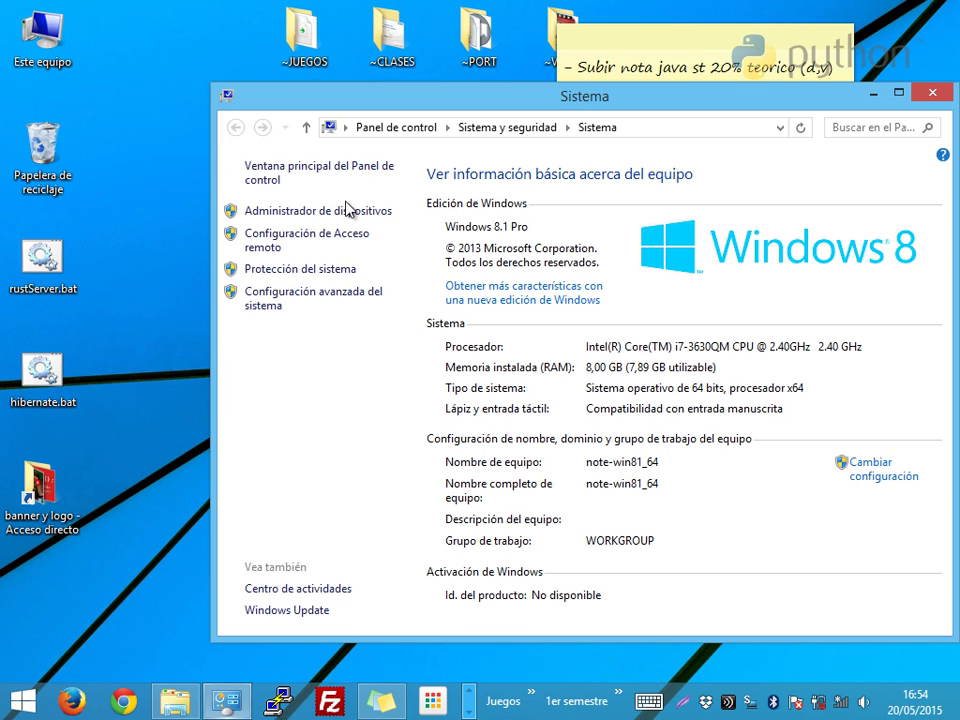
left_click_drag(551, 102, 440, 88)
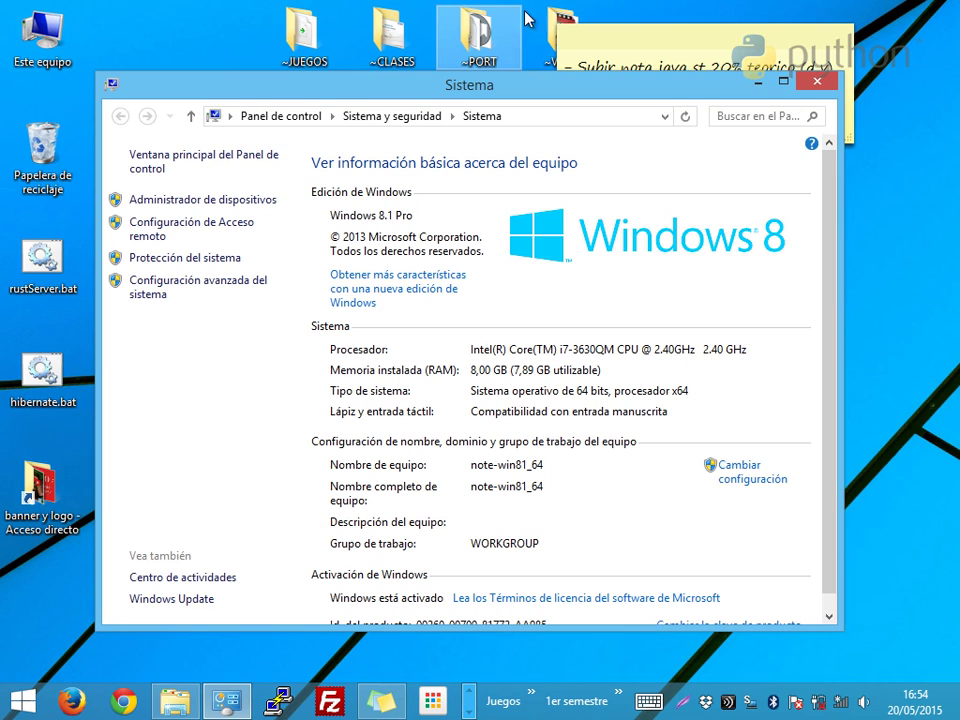
left_click(180, 296)
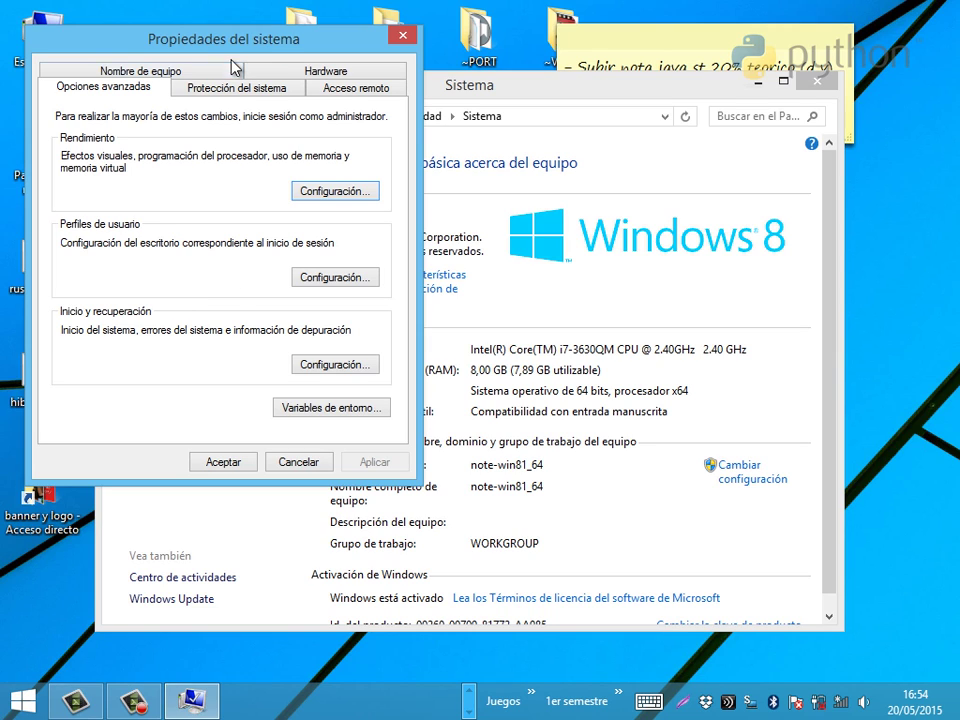
left_click(312, 409)
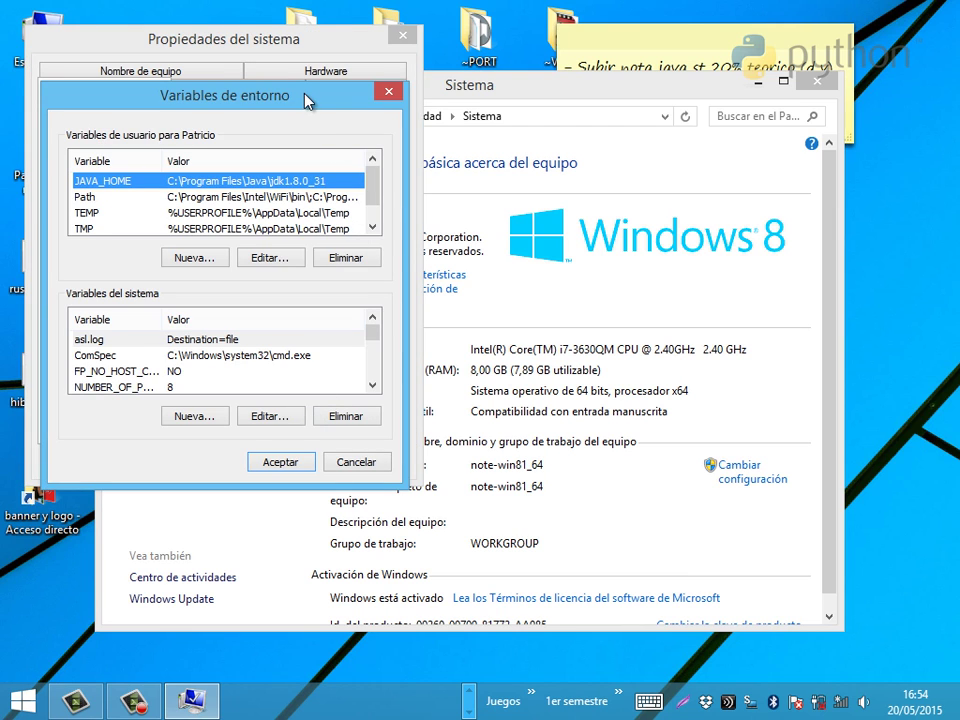
left_click_drag(340, 88, 795, 40)
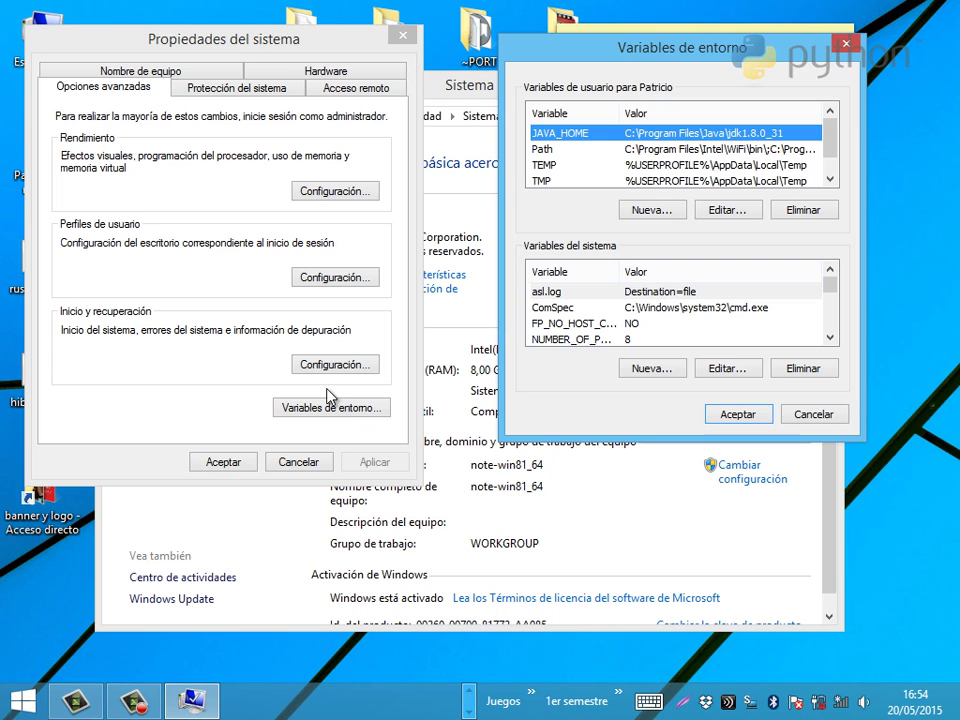
left_click_drag(537, 47, 329, 73)
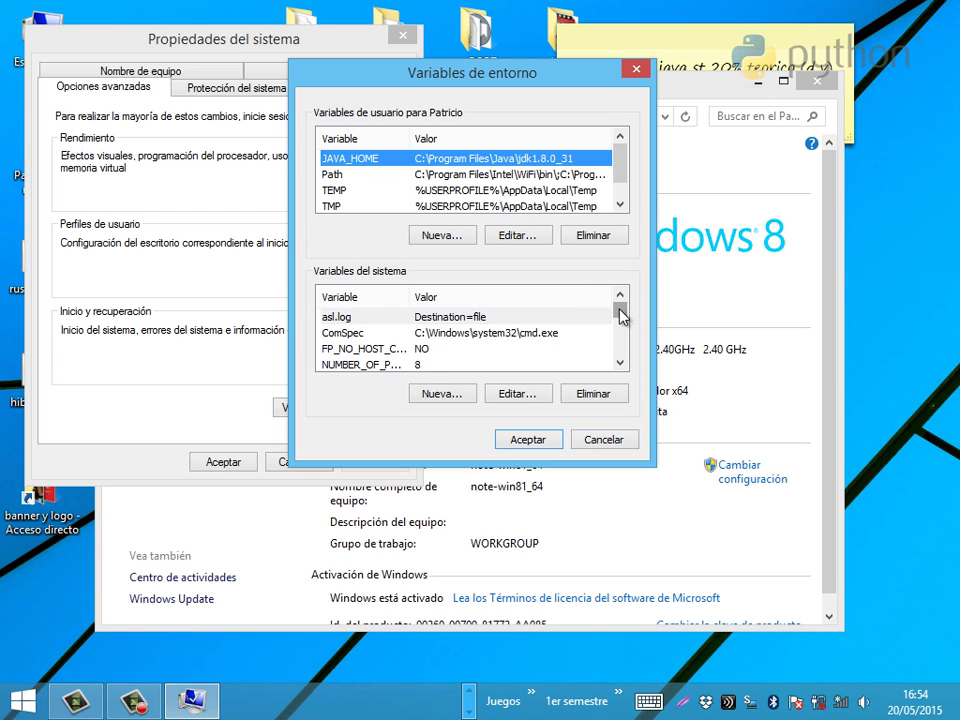
Append the copied path C:\Python27 to the end of the system variable Path, accept the changes and close the system windows
left_click_drag(621, 313, 619, 320)
left_click(535, 332)
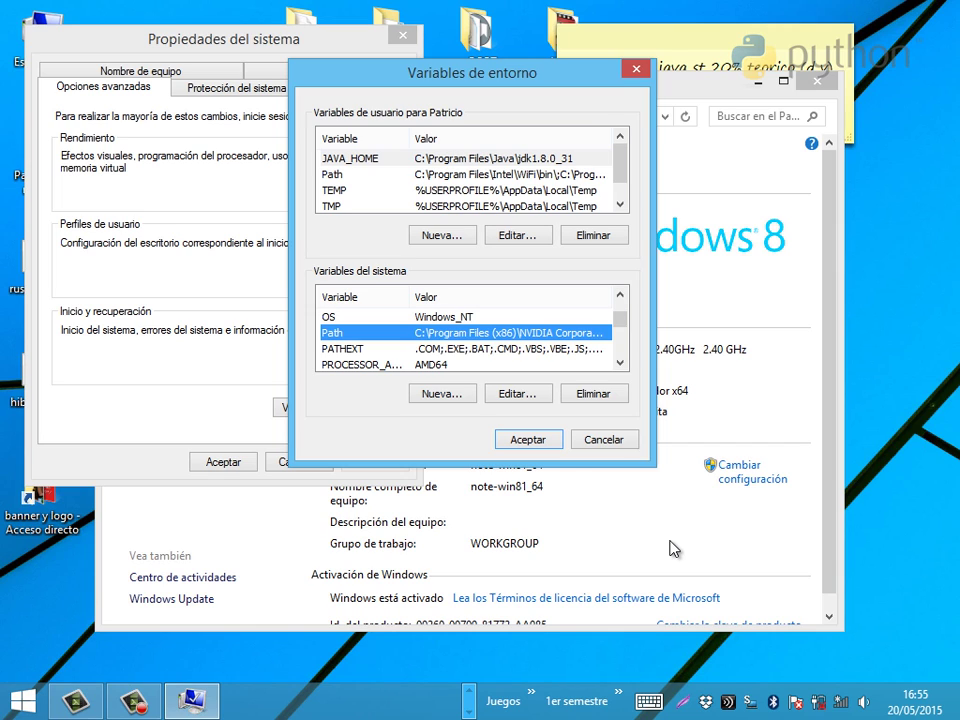
double_click(560, 338)
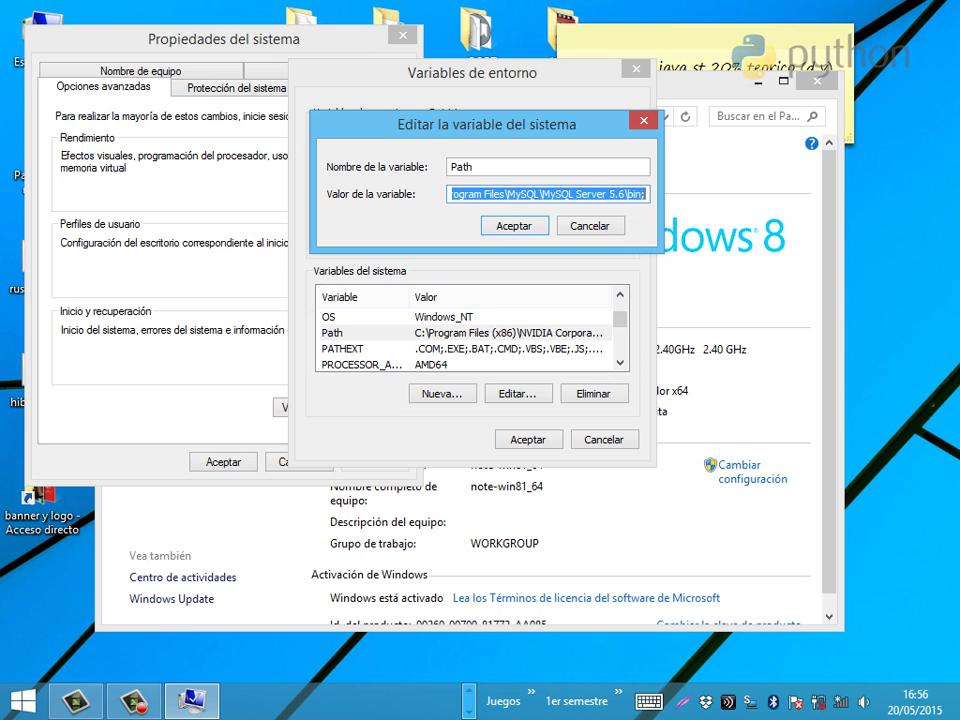
left_click(135, 700)
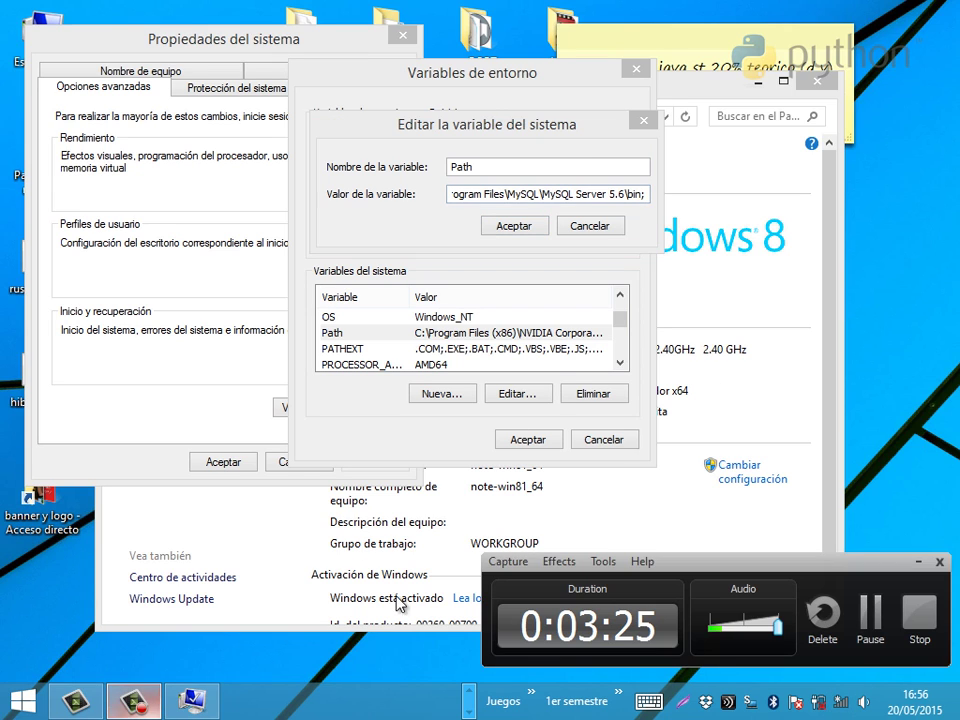
left_click(857, 627)
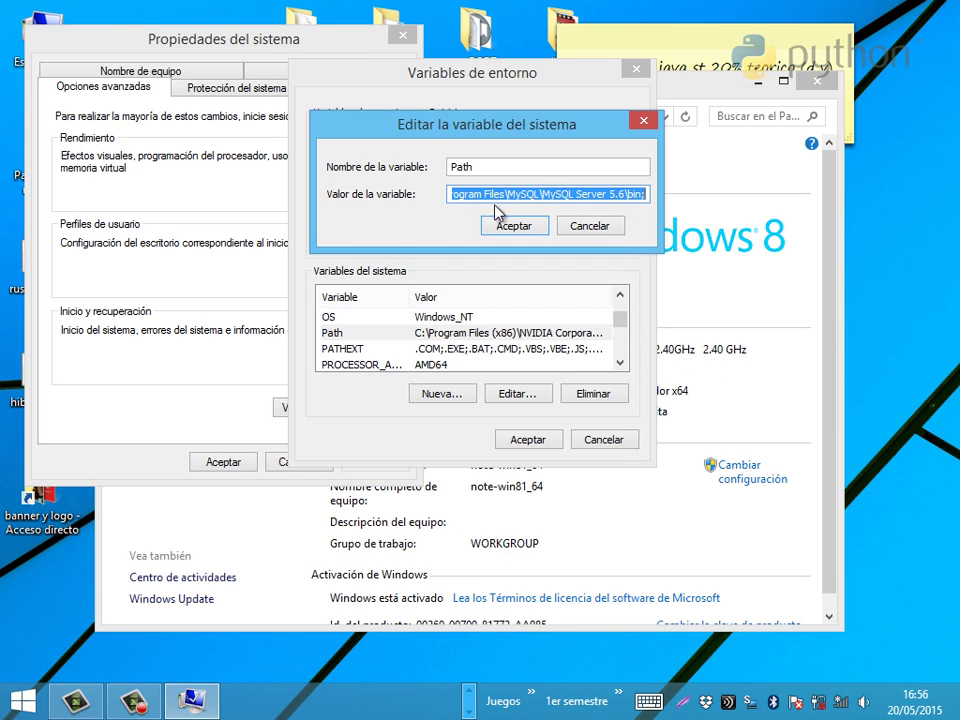
left_click(644, 196)
type(";")
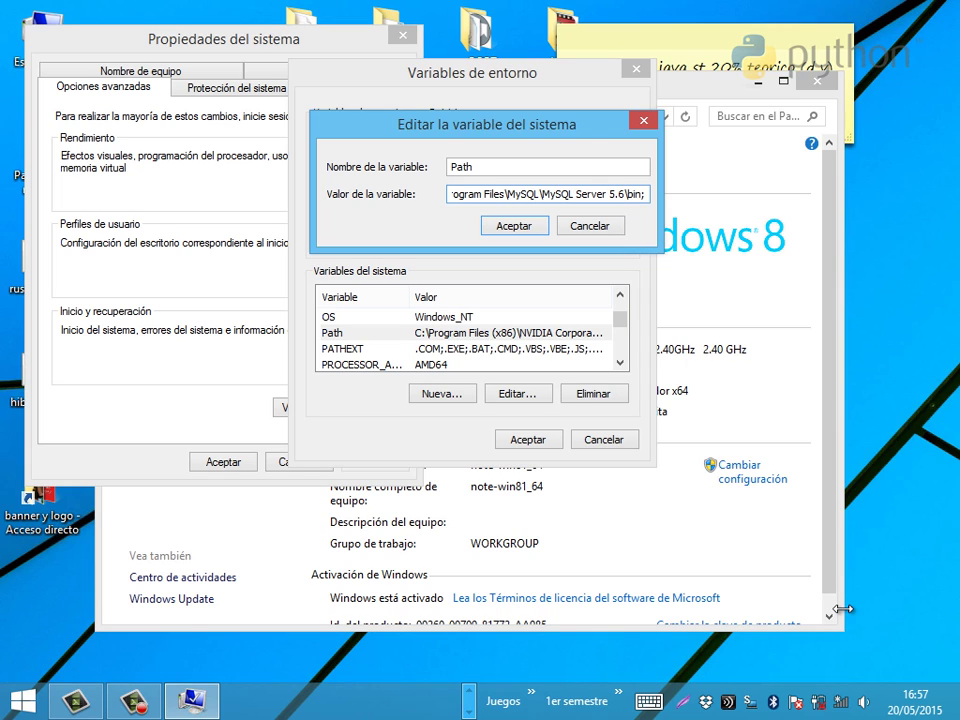
key("ctrl+v")
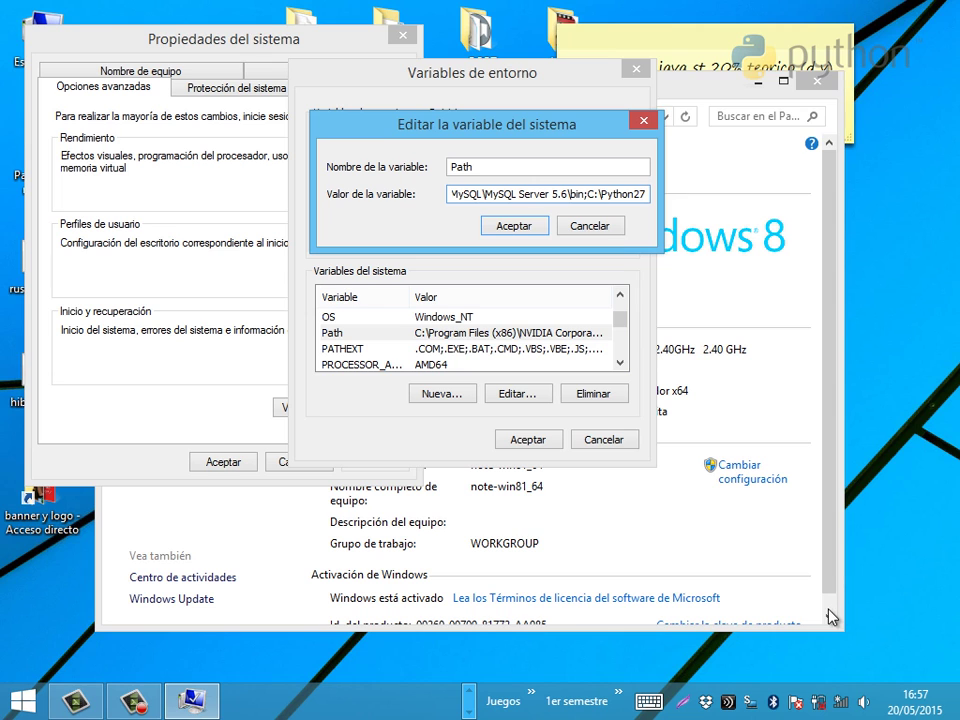
left_click(511, 226)
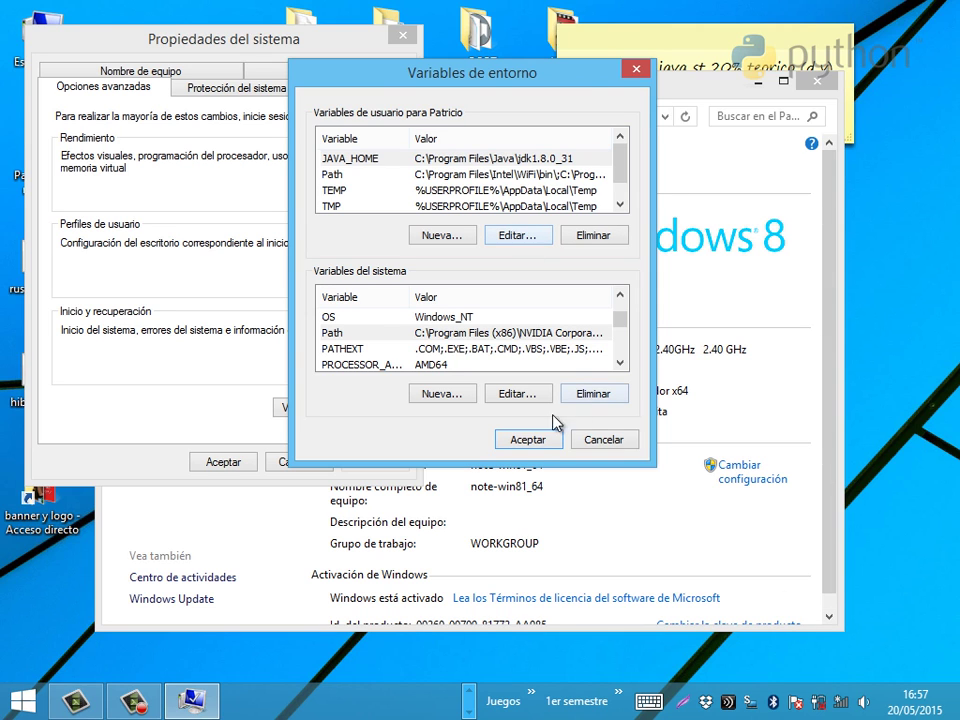
left_click(528, 439)
left_click(224, 461)
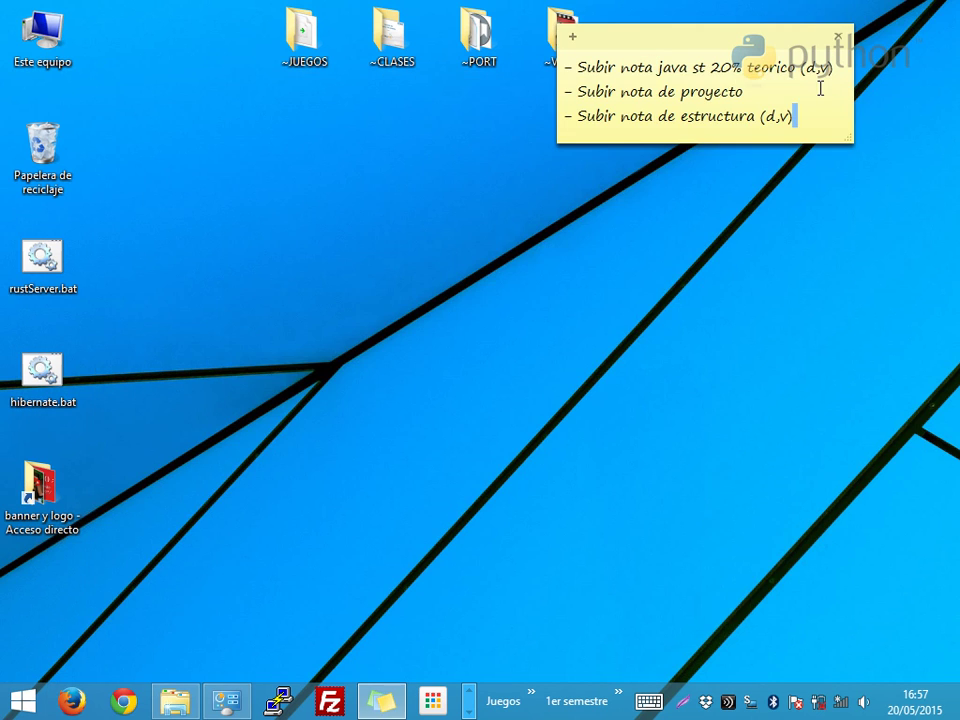
left_click(828, 83)
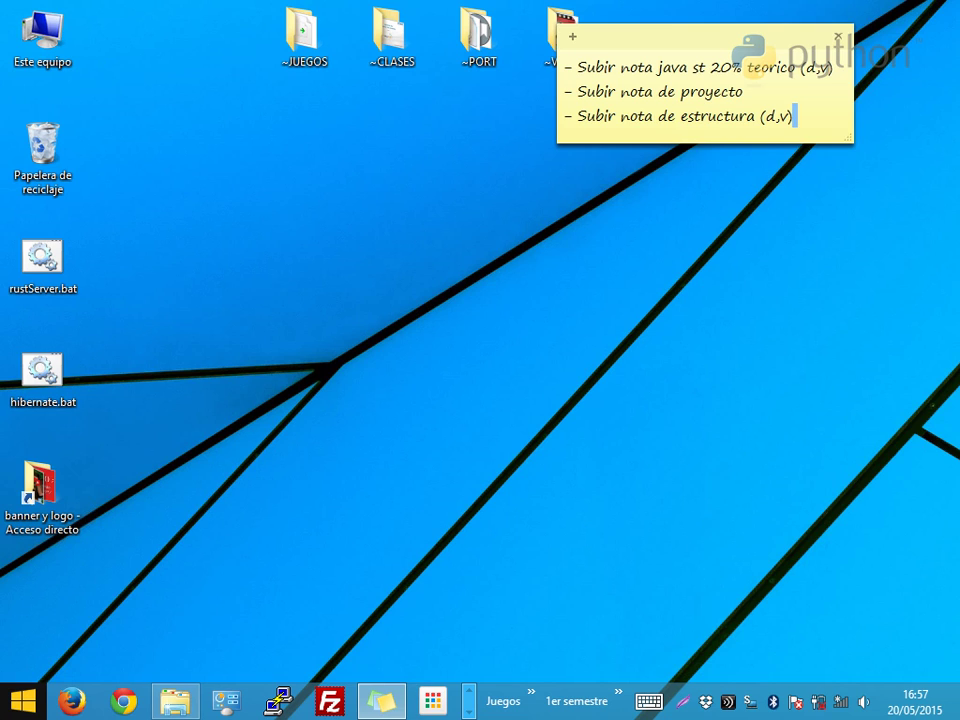
Launch the Geany editor from the Start screen
left_click(14, 700)
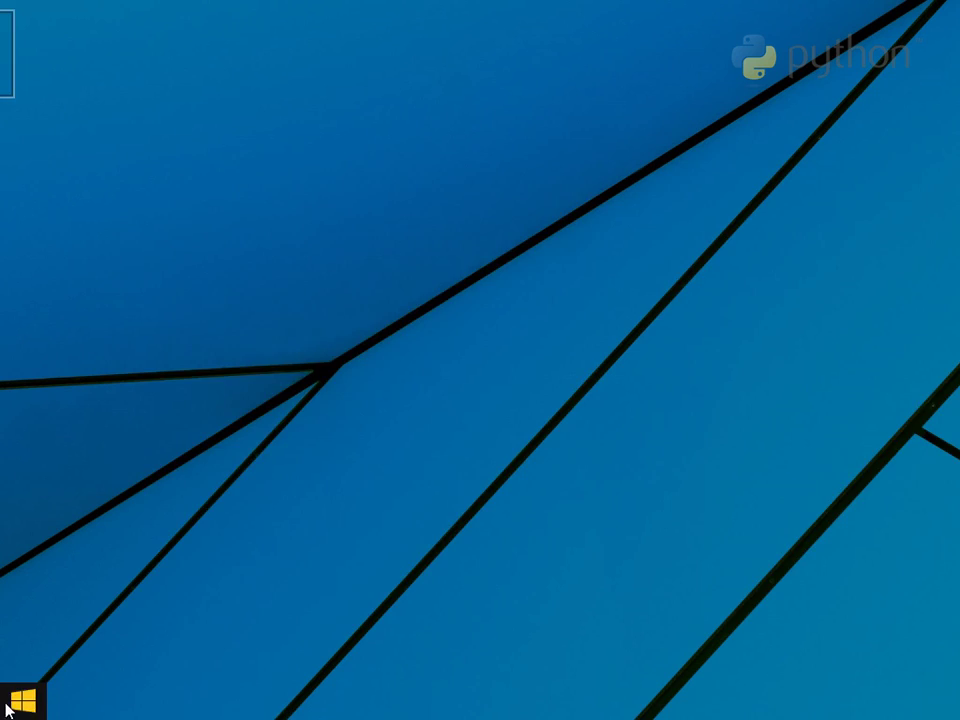
left_click(147, 484)
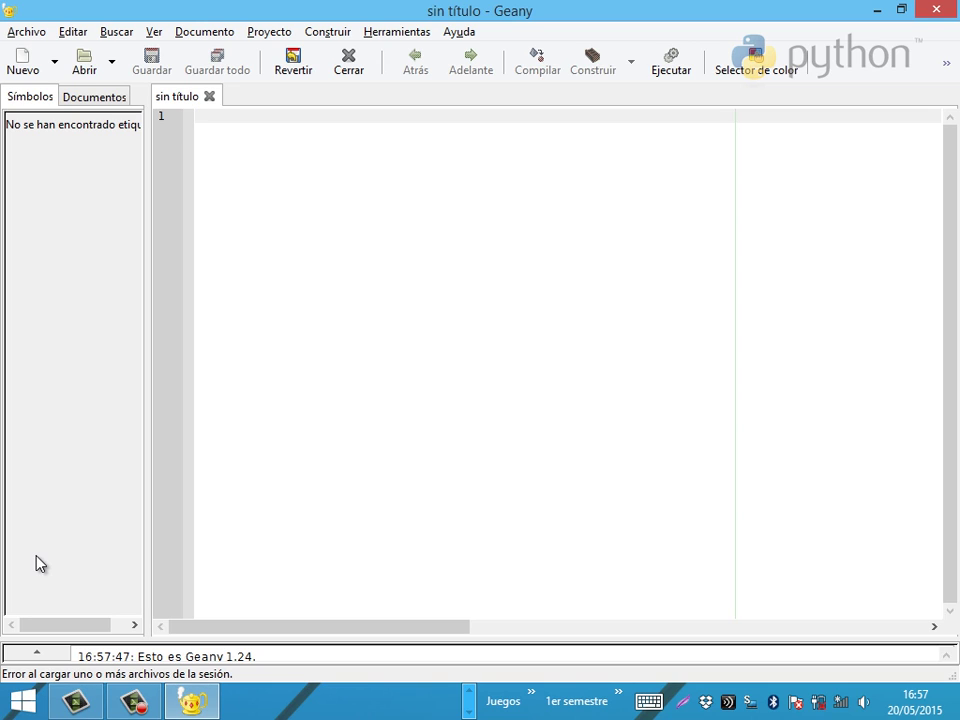
right_click(36, 558)
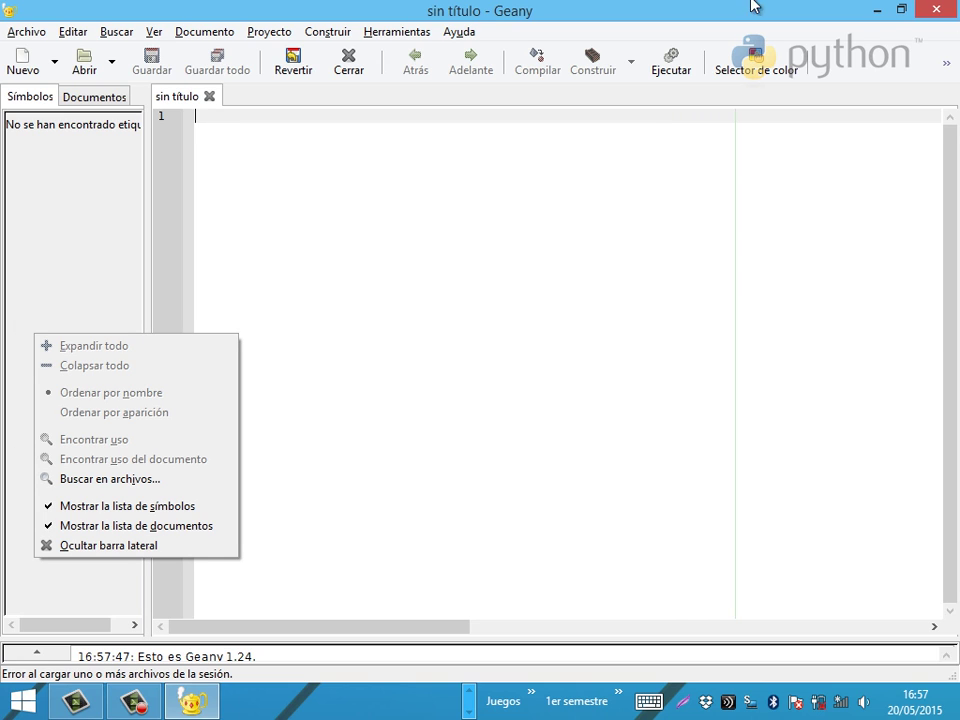
left_click(658, 253)
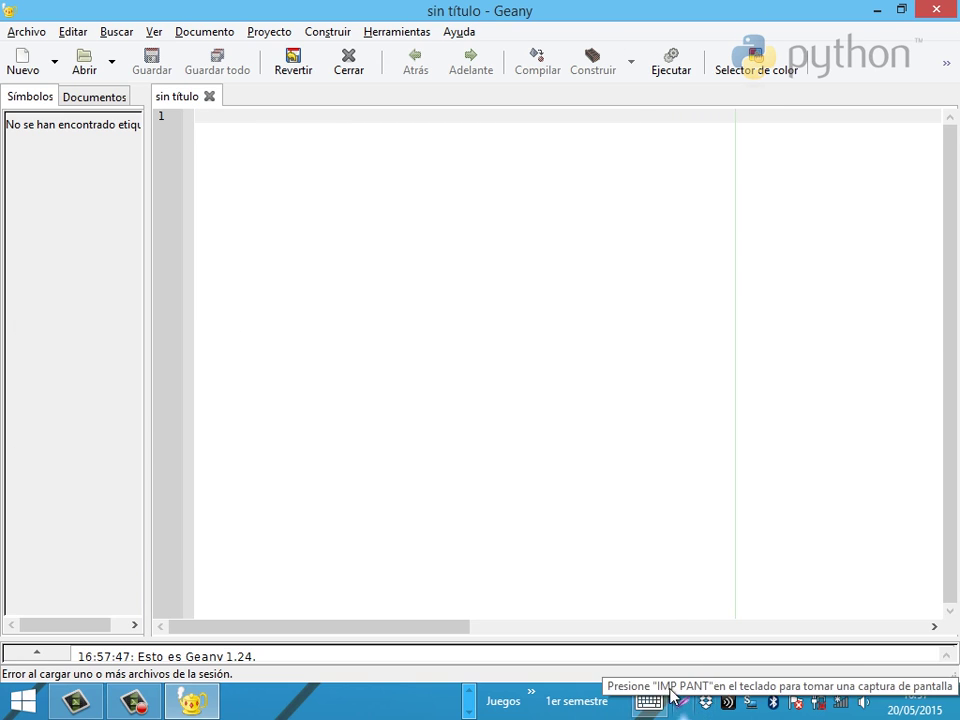
left_click(136, 701)
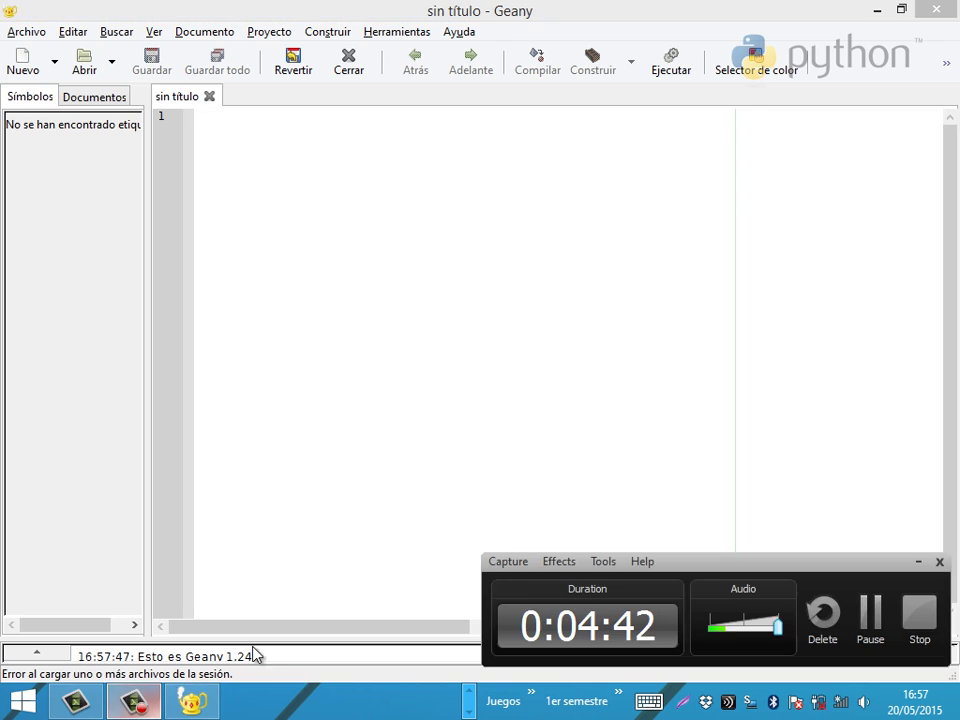
Write the line print "hola tiernos" in the untitled document
left_click(746, 328)
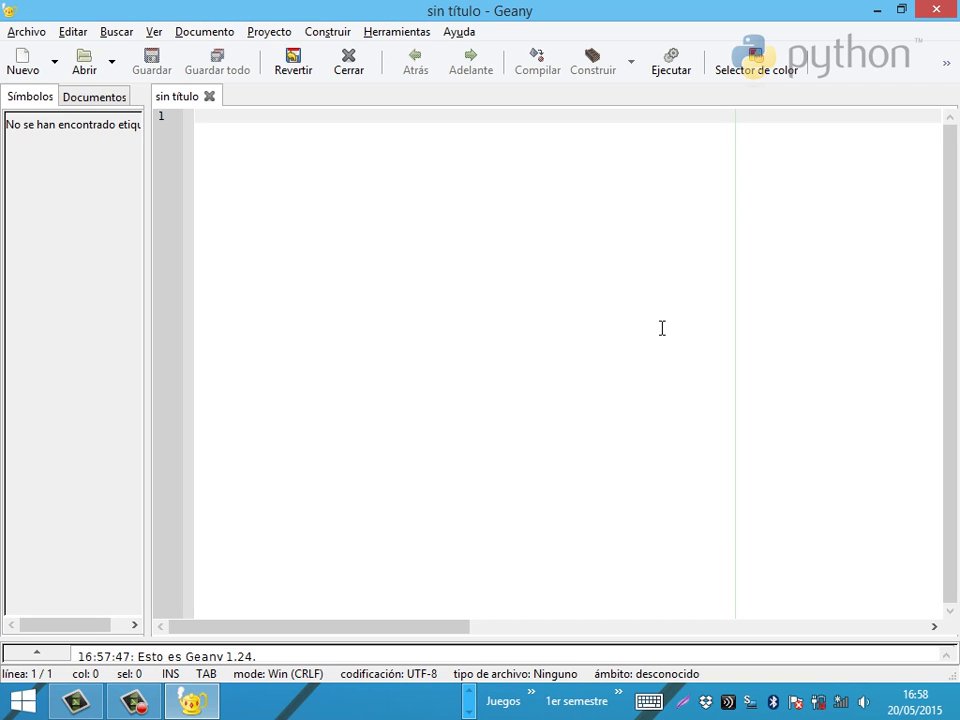
scroll(632, 306, "up", 3)
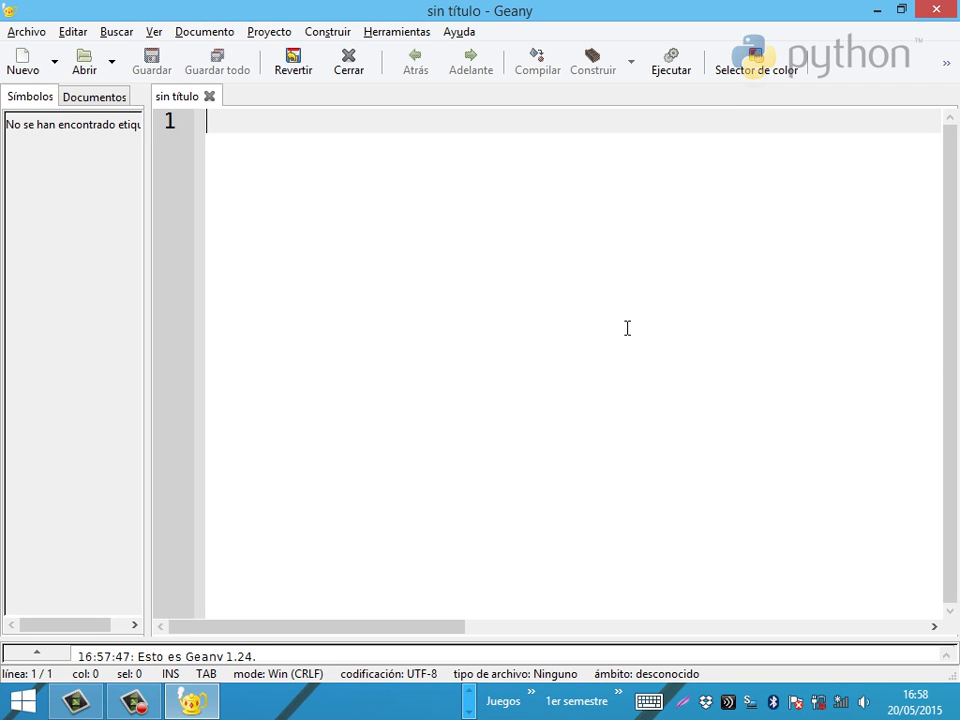
type("print ")
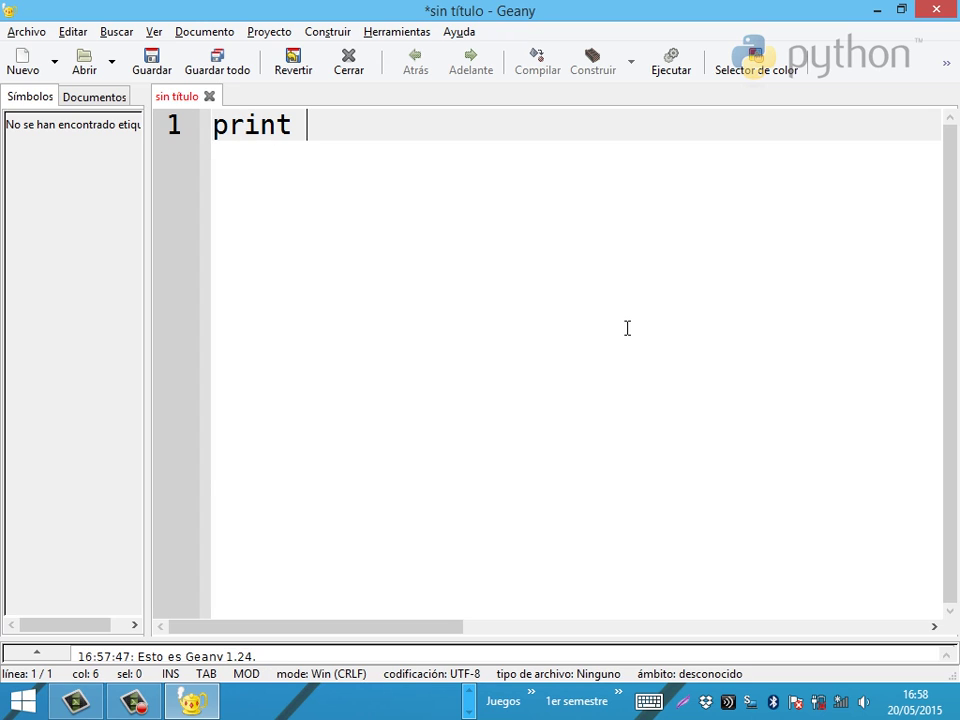
type("\"hola ")
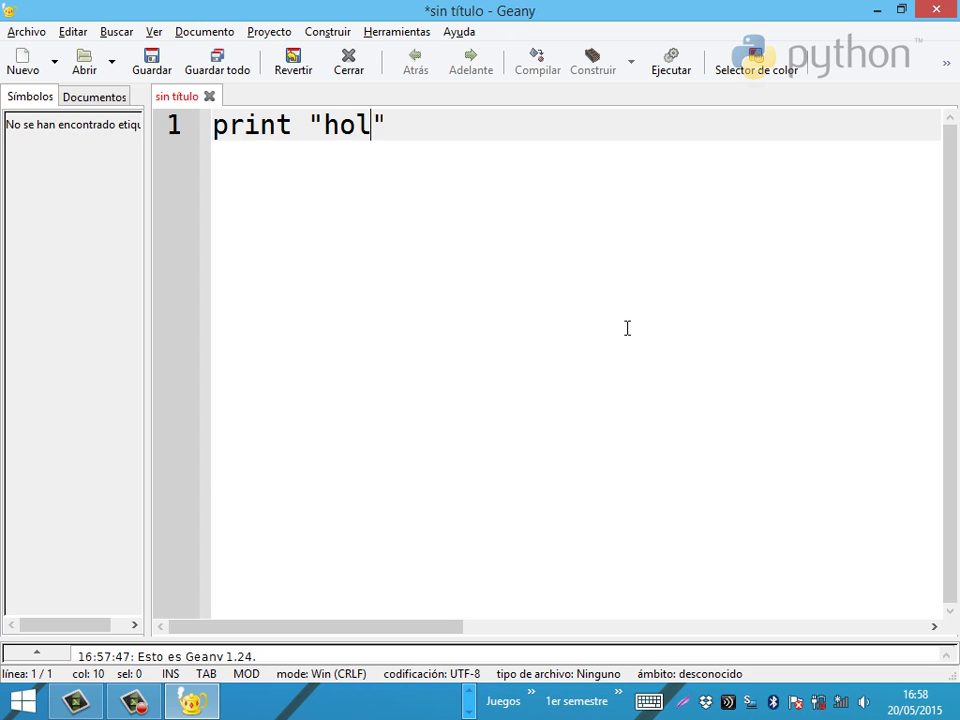
type("tiernos")
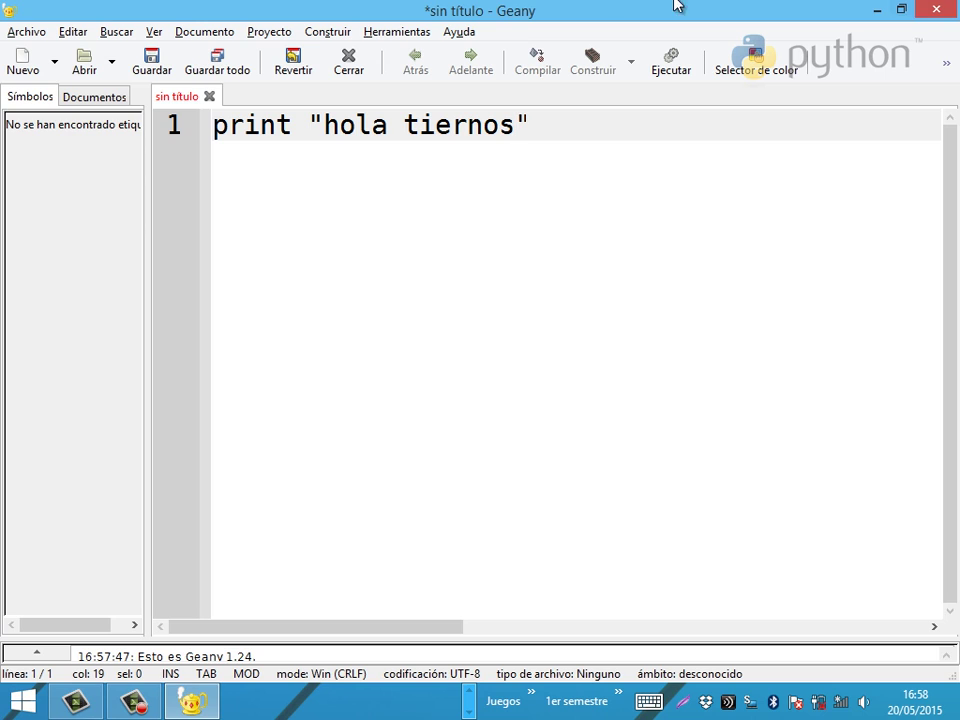
Save the untitled document as hola.py in the Escritorio folder
left_click(152, 64)
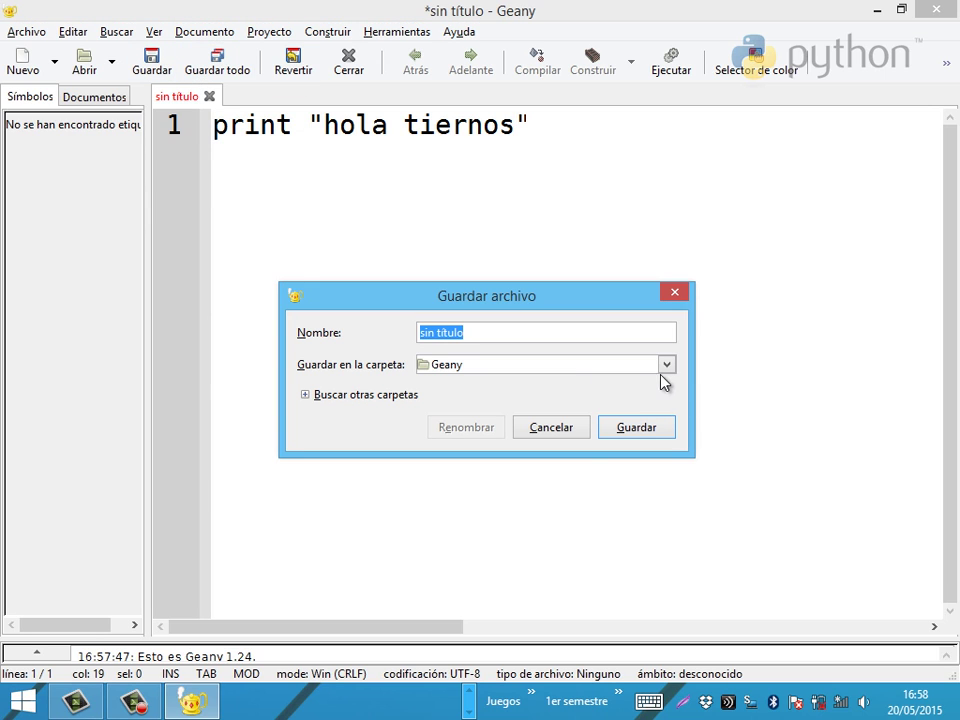
left_click(666, 366)
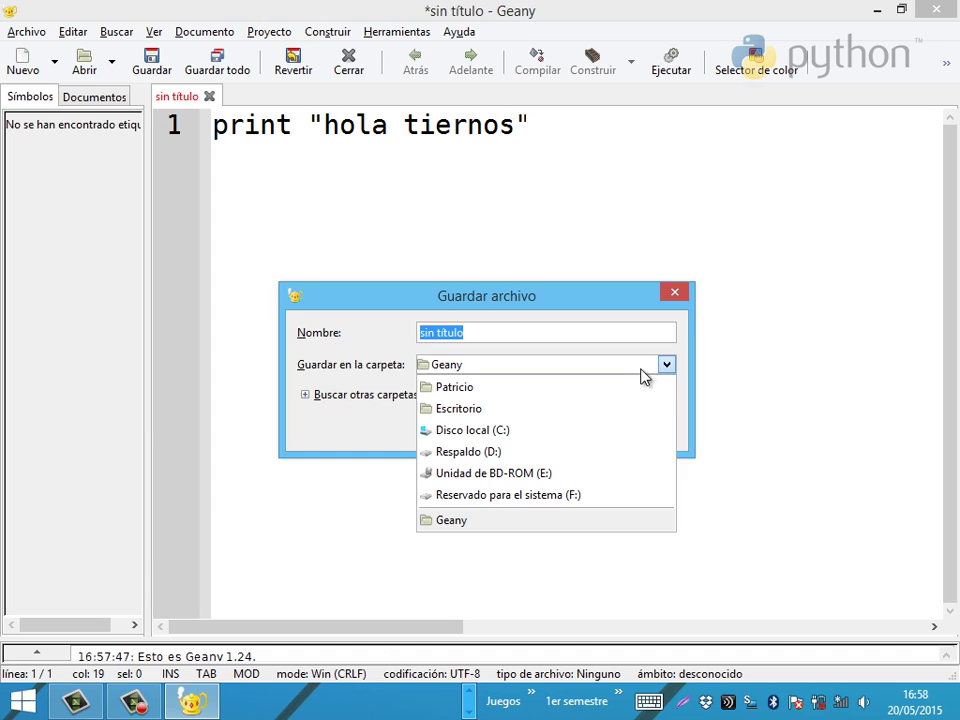
left_click(610, 415)
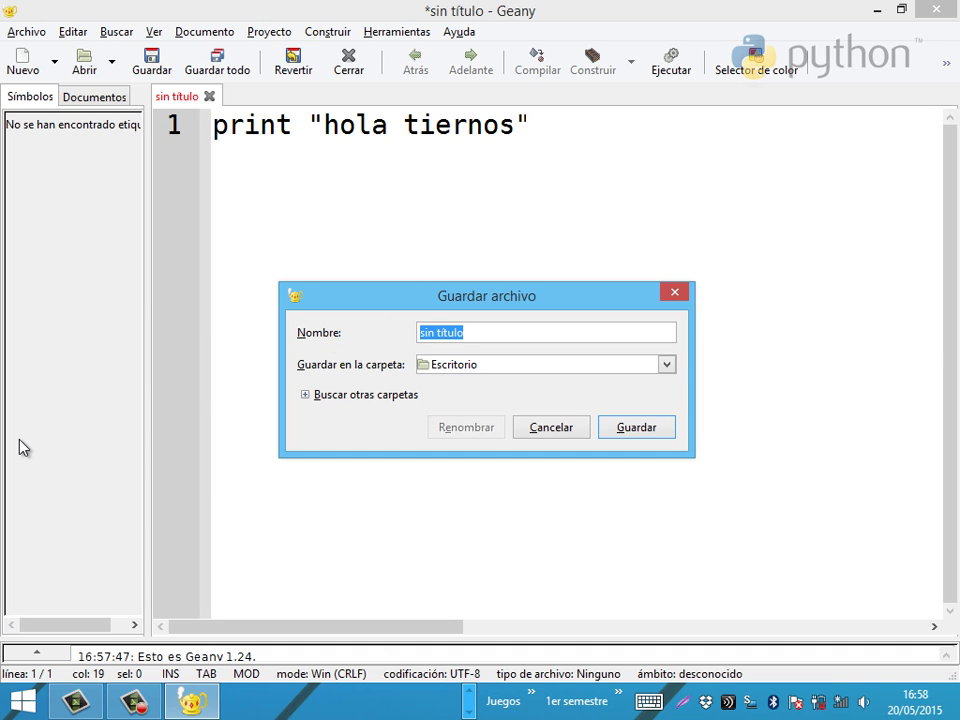
type("hola.py")
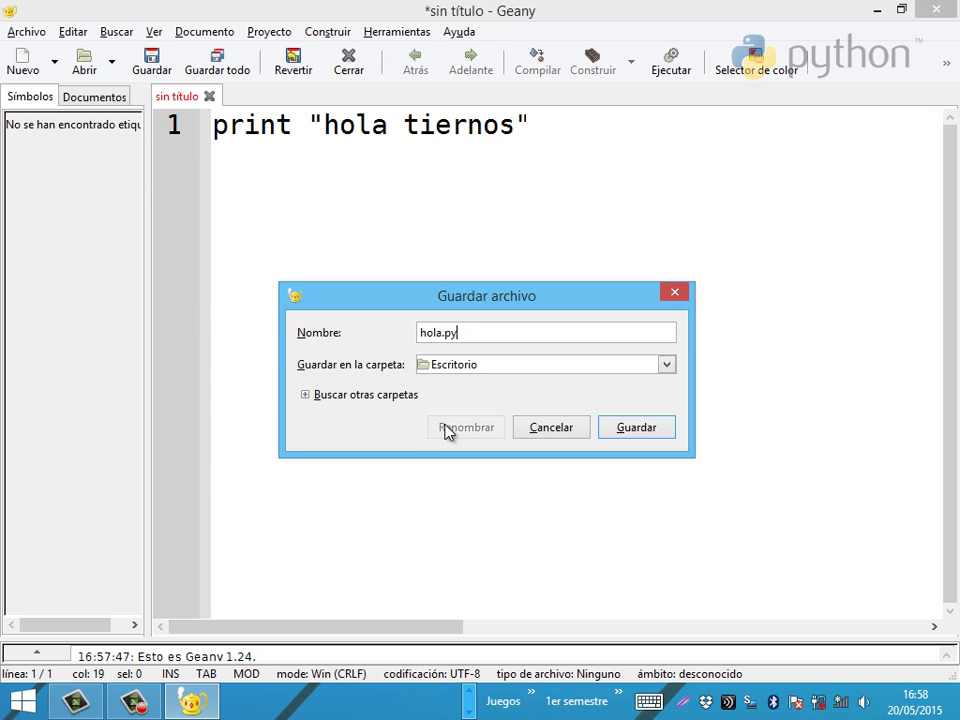
left_click(618, 426)
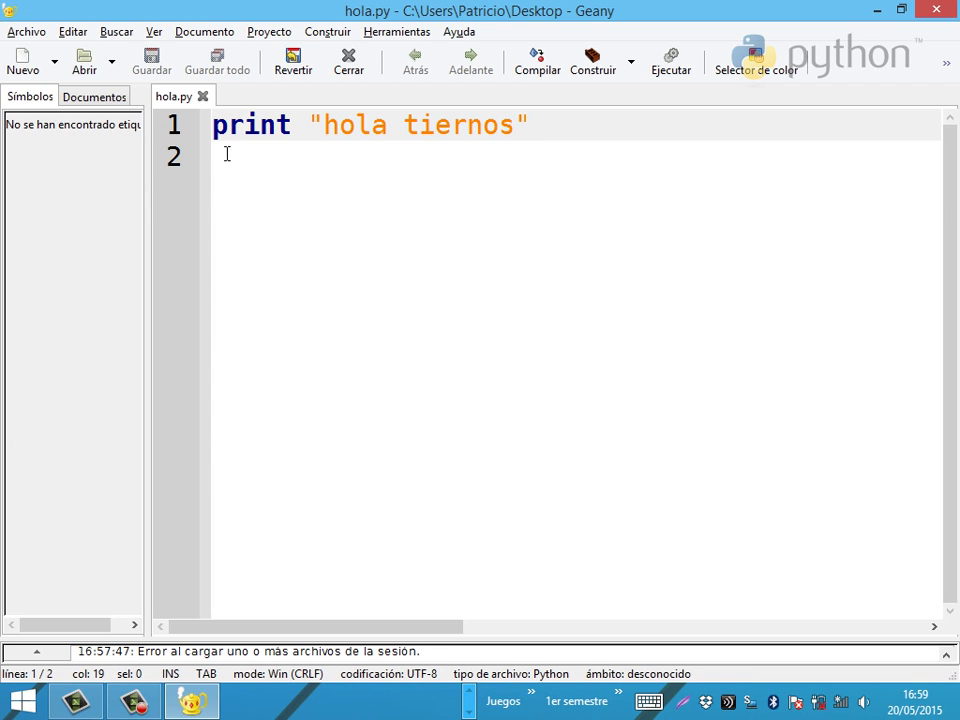
Execute the hola.py script from the editor and dismiss its console window once it has run
left_click_drag(212, 128, 538, 136)
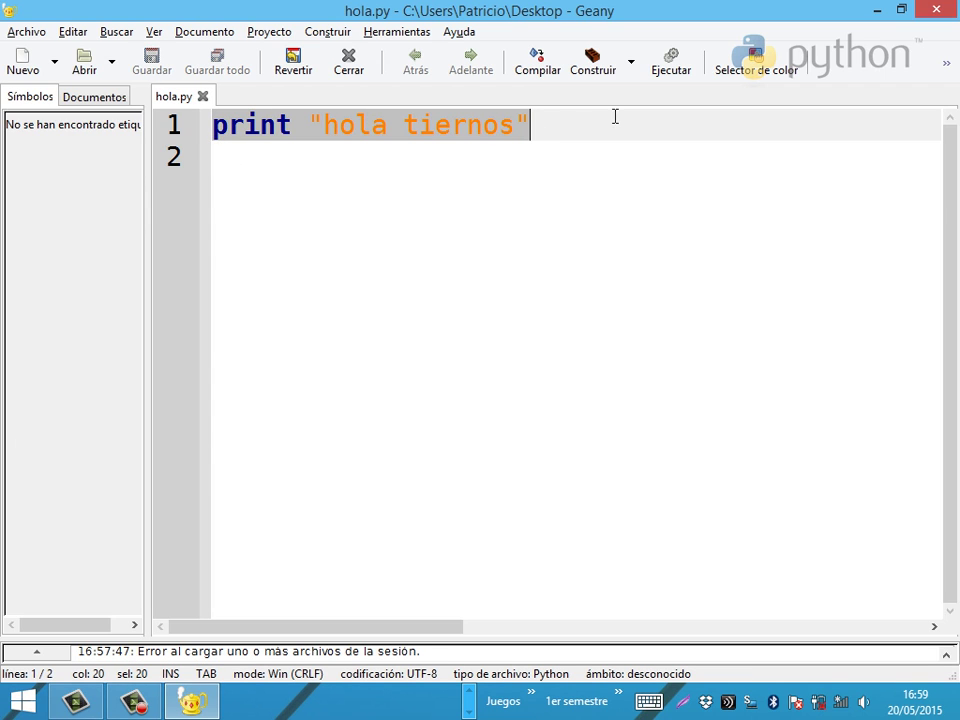
left_click(689, 68)
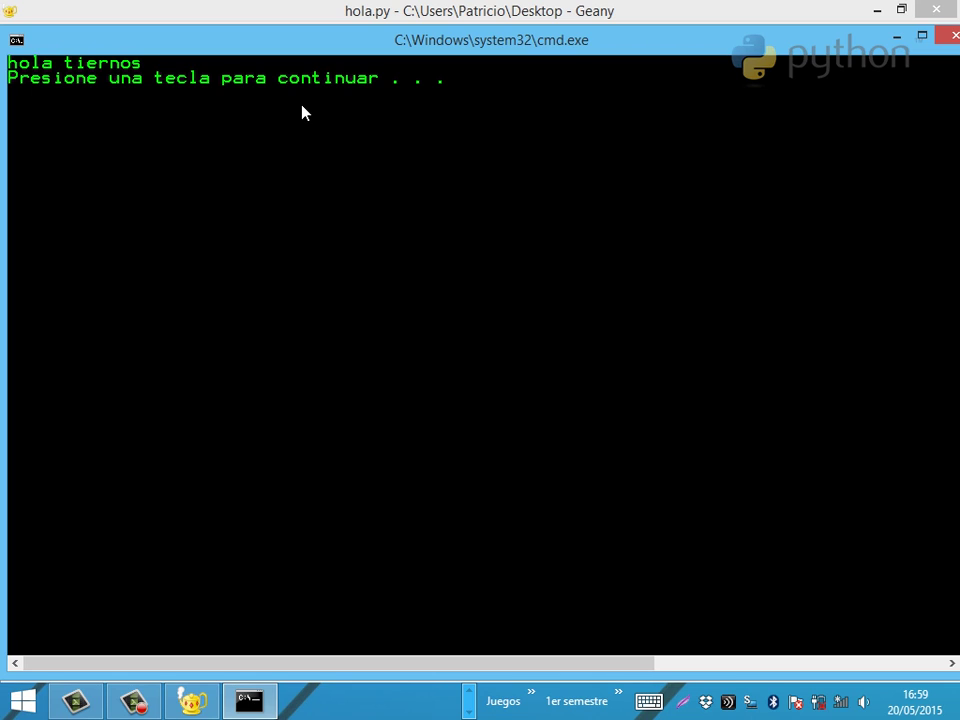
key("Return")
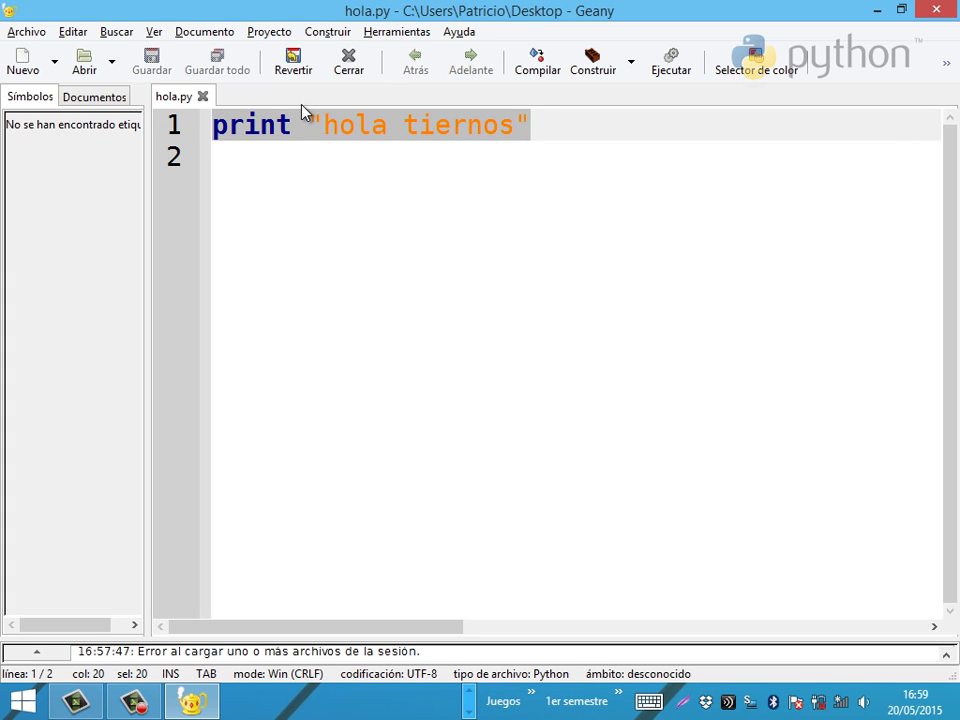
Open a Windows command prompt by running cmd
key("super+r")
type("cmd")
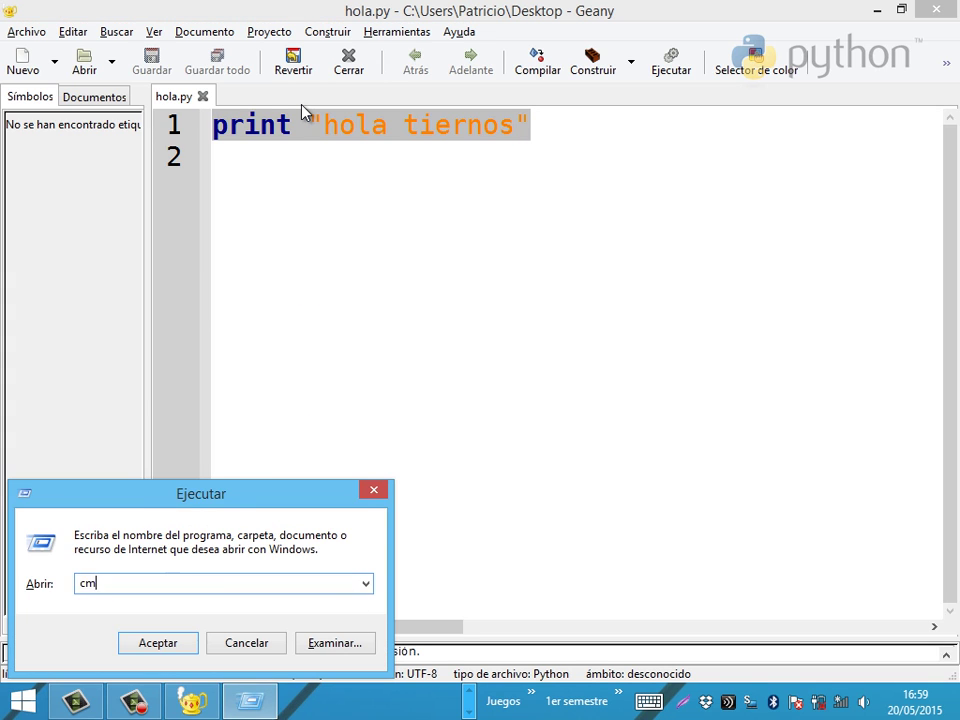
key("Return")
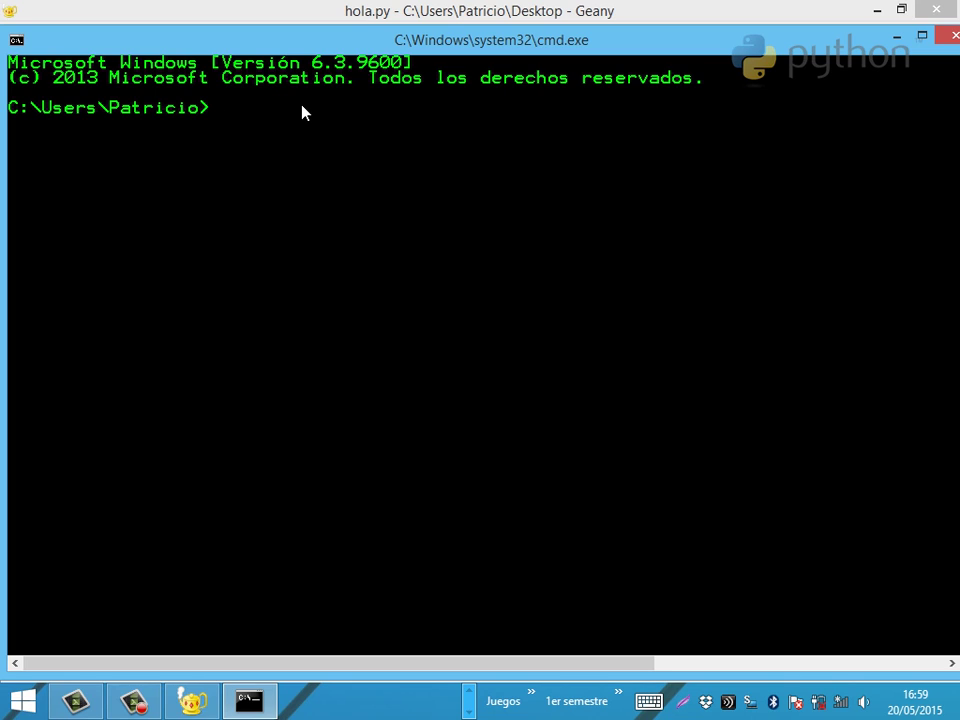